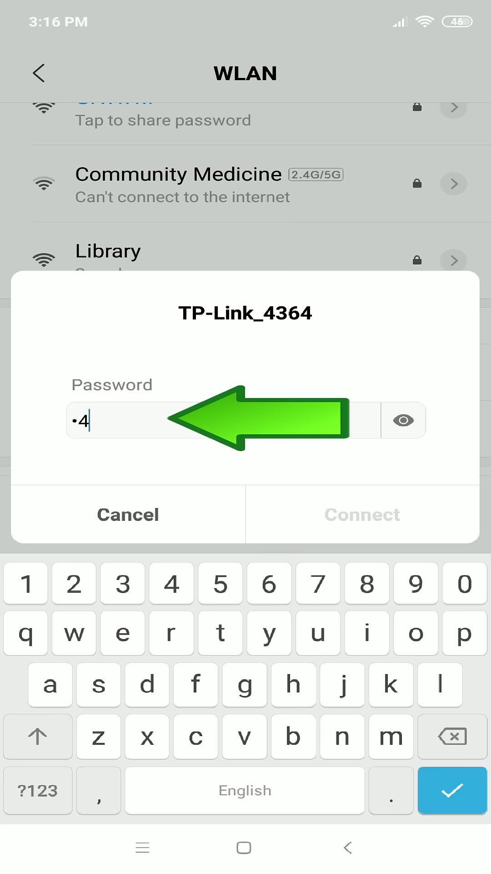
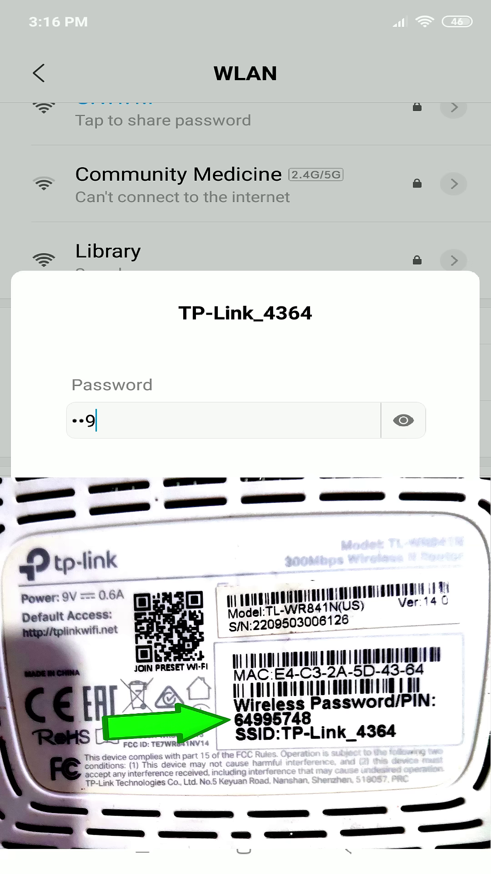
pyautogui.click(403, 420)
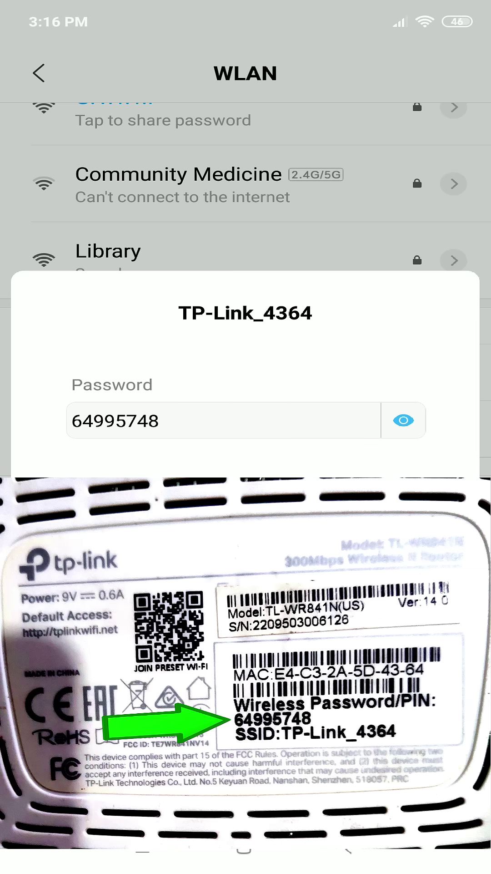
pyautogui.click(403, 420)
pyautogui.click(363, 514)
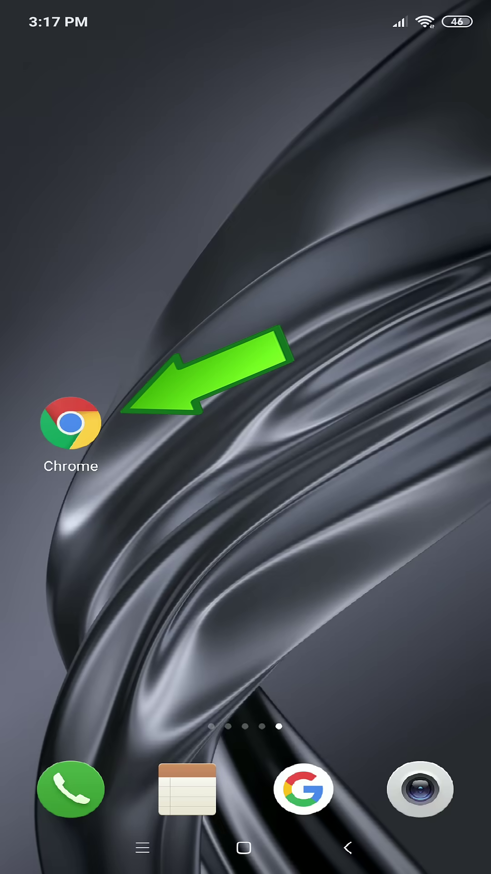
pyautogui.write('linkwif')
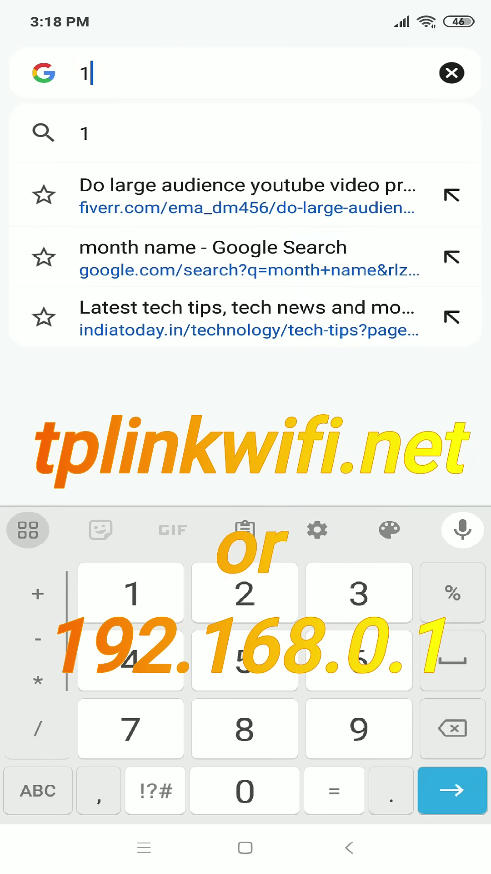
pyautogui.write('92.168.')
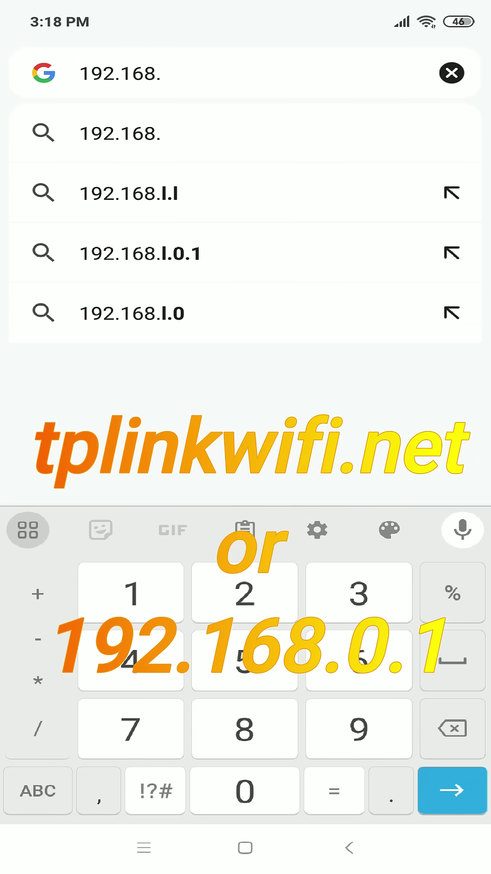
pyautogui.write('0')
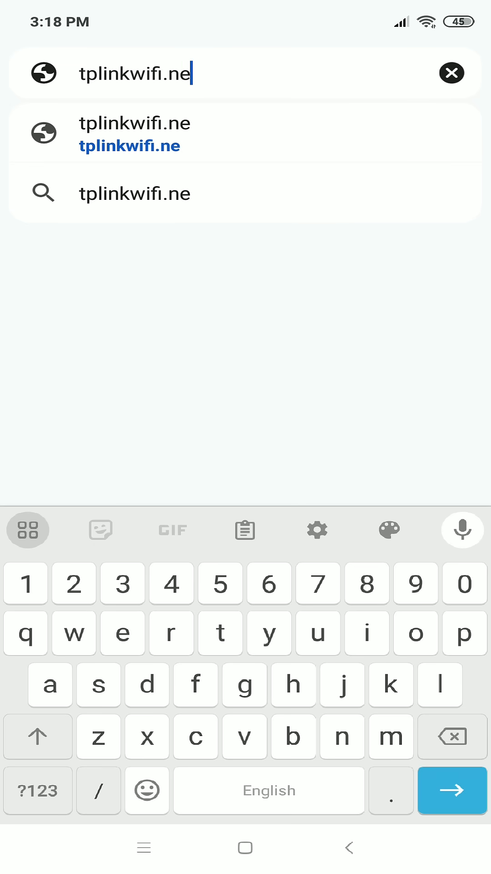
pyautogui.write('t')
# Step: Go to tplinkwifi.net from Chrome's address bar
pyautogui.press('Return')
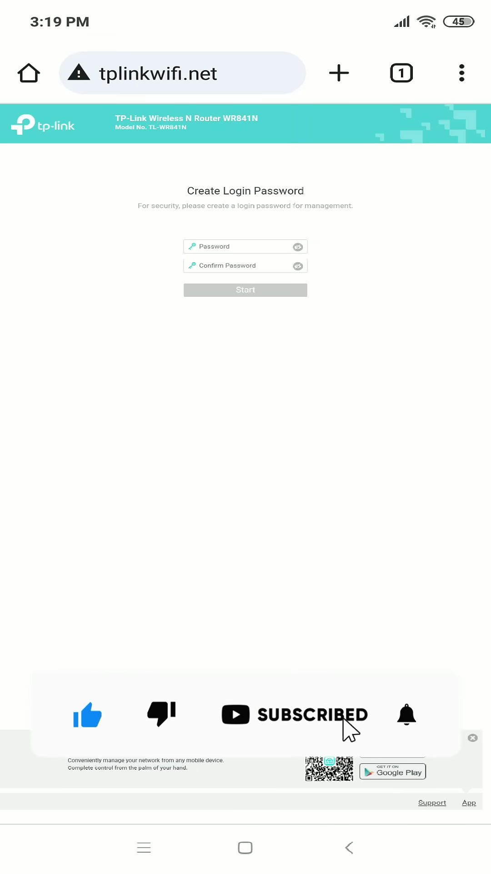
# Step: Enter a new login password with symbols, confirm it, and submit with Start
pyautogui.click(232, 247)
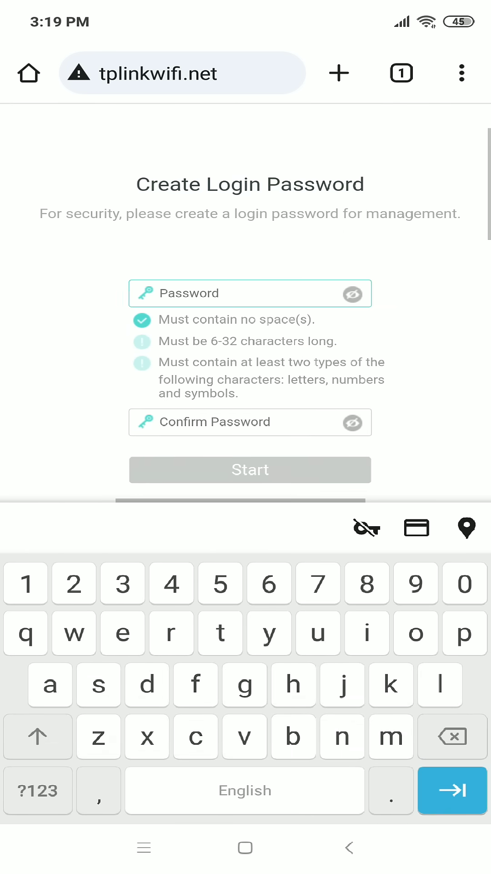
pyautogui.write('tplin')
pyautogui.click(38, 790)
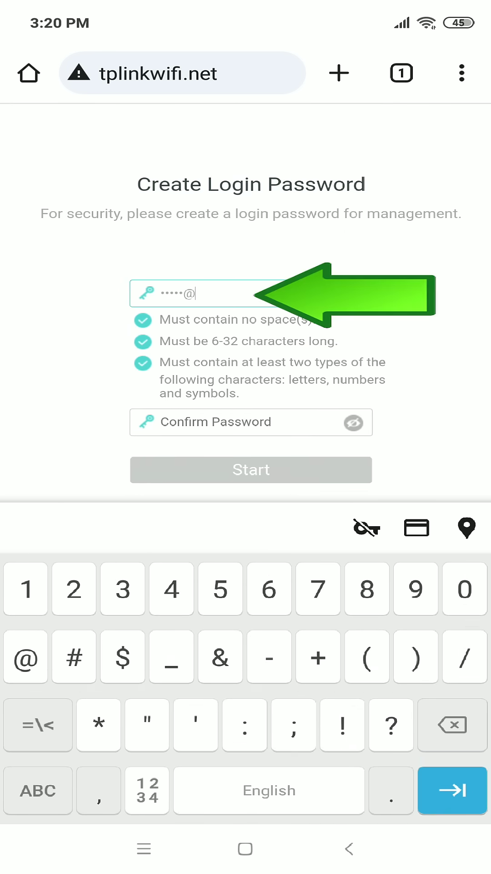
pyautogui.click(251, 422)
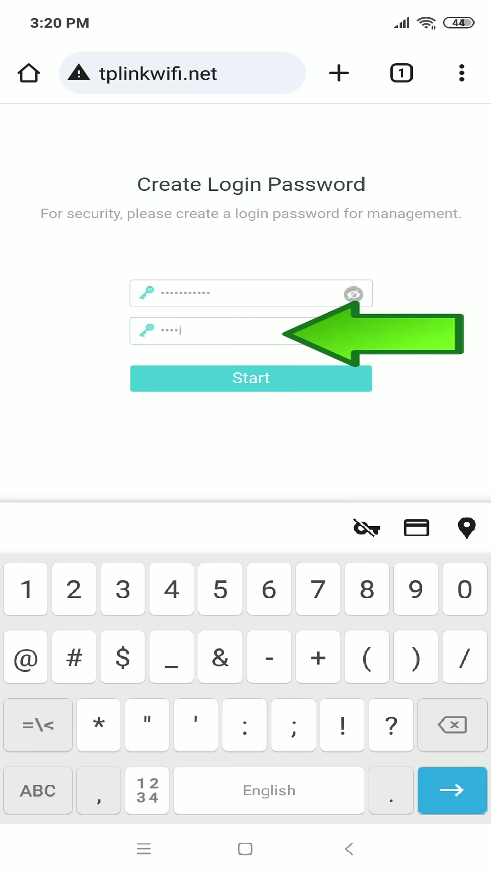
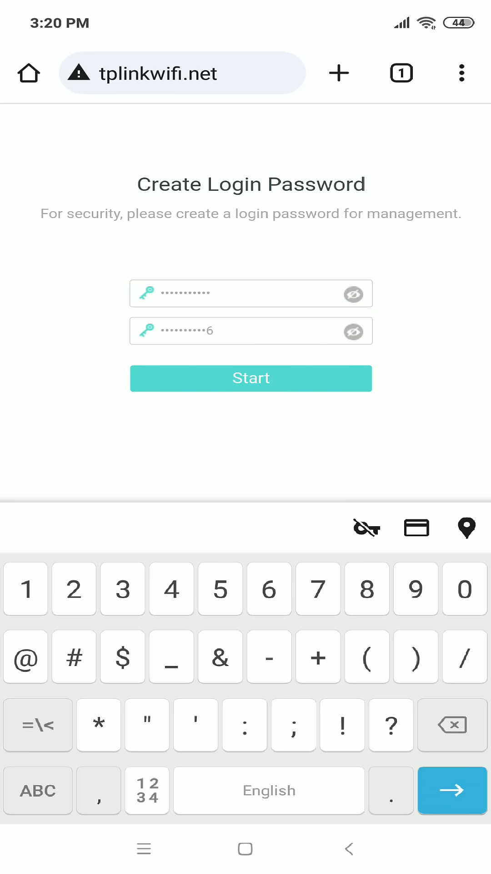
pyautogui.click(252, 378)
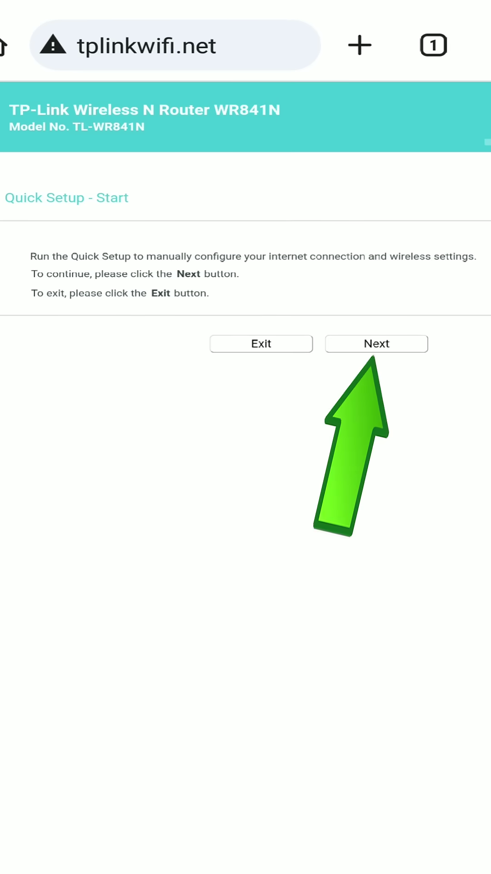
# Step: Continue past Quick Setup - Start and choose PPPoE/Russian PPPoE as the WAN connection type
pyautogui.click(377, 343)
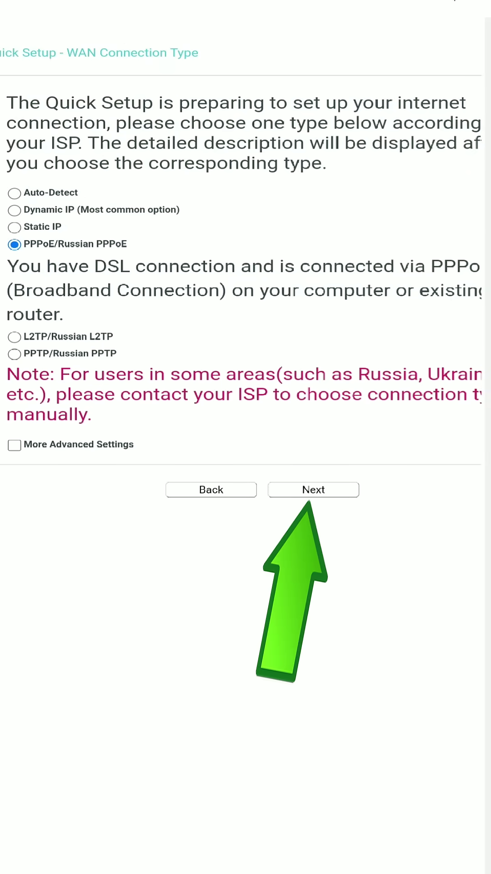
pyautogui.click(314, 489)
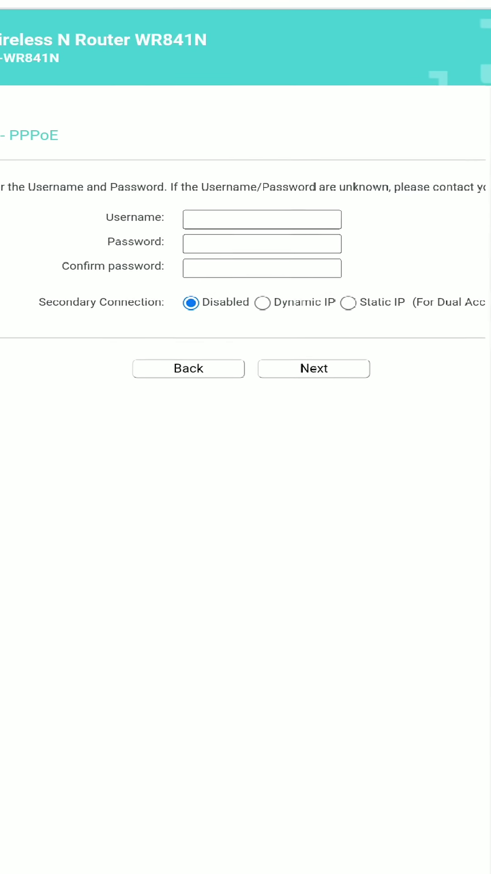
pyautogui.click(249, 305)
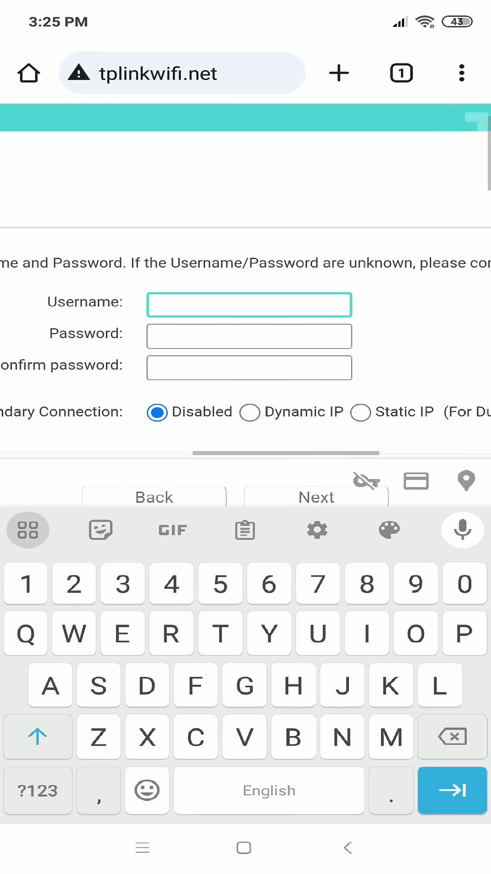
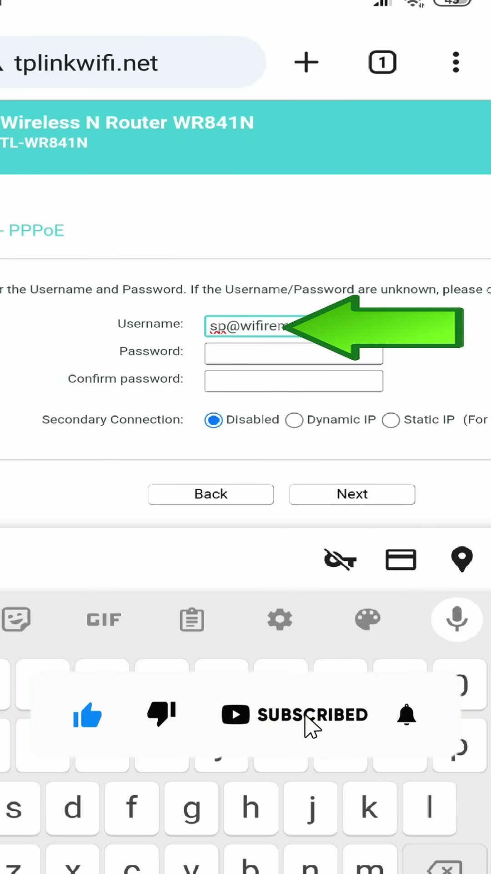
pyautogui.click(293, 352)
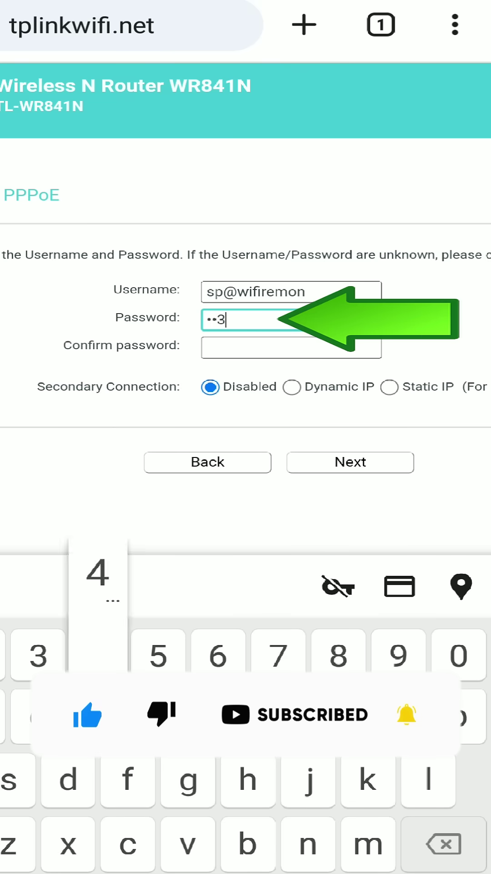
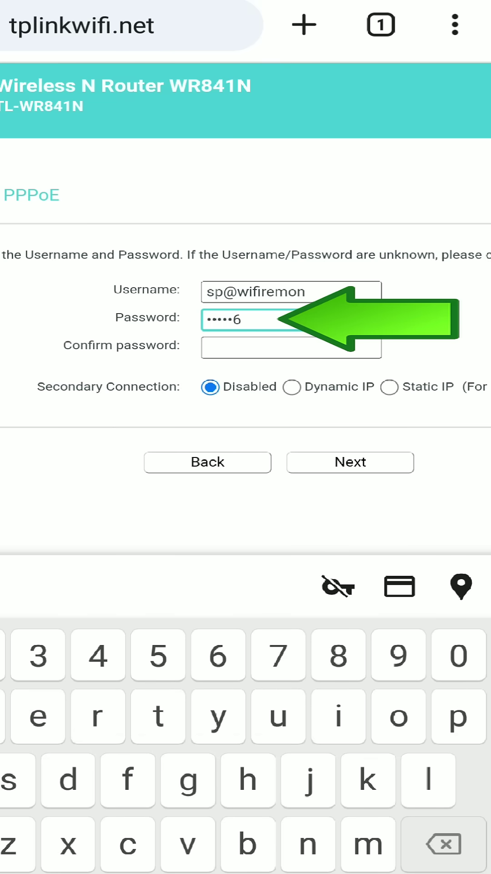
pyautogui.click(291, 348)
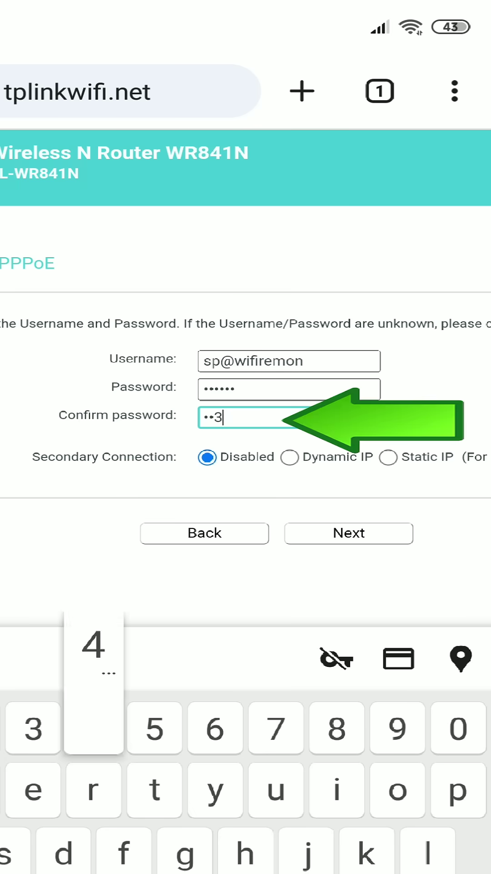
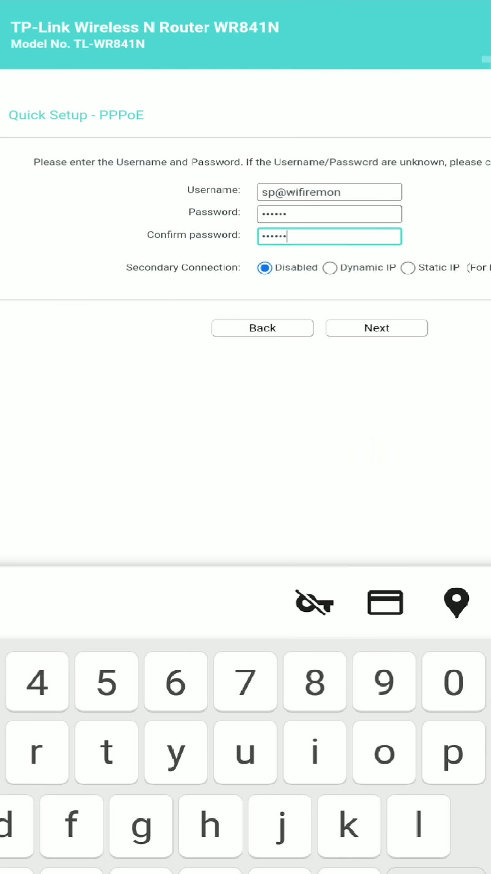
pyautogui.click(377, 328)
pyautogui.click(286, 194)
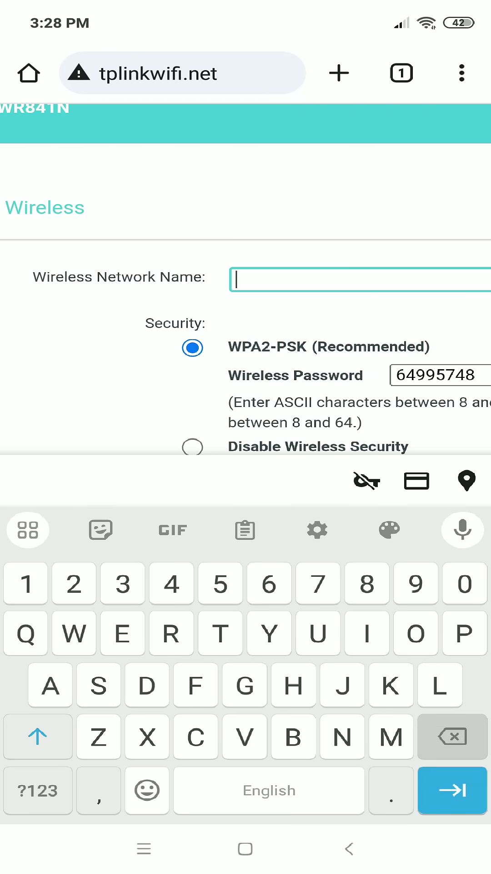
pyautogui.write('Lik')
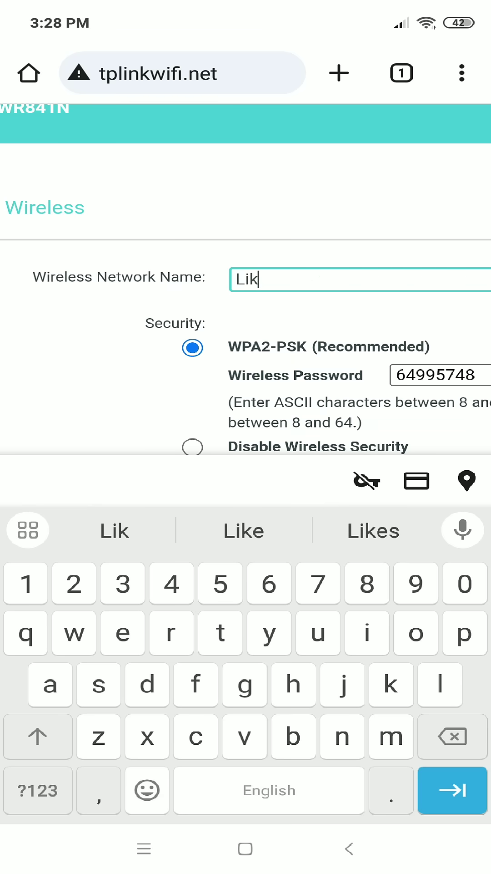
pyautogui.write('e')
pyautogui.press('BackSpace')
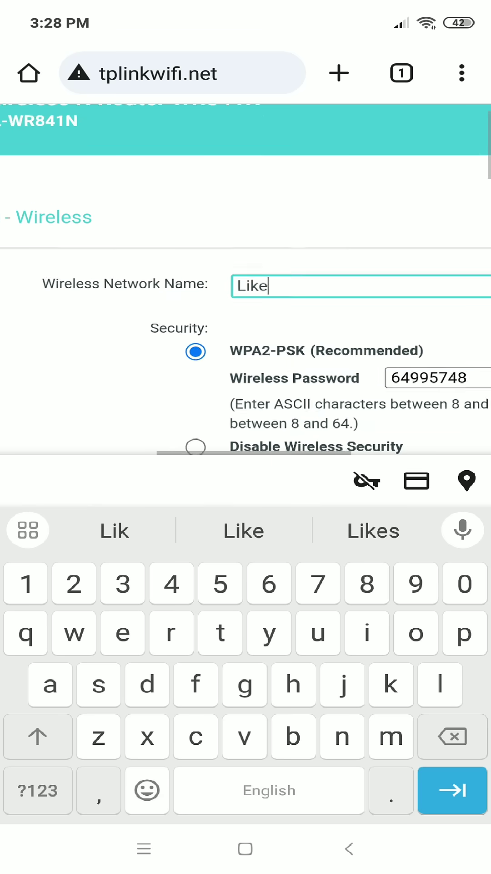
pyautogui.press('Escape')
pyautogui.click(335, 253)
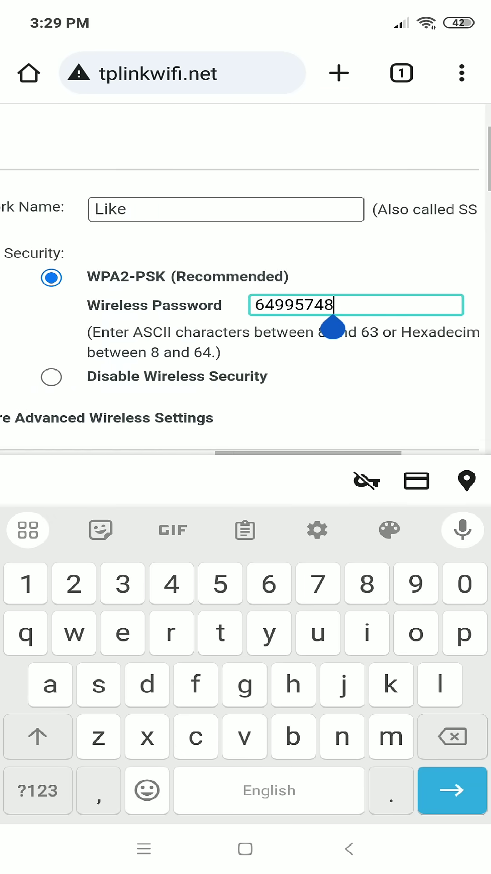
pyautogui.press('BackSpace')
pyautogui.press('BackSpace')
pyautogui.press('BackSpace')
pyautogui.press('BackSpace')
pyautogui.press('BackSpace')
pyautogui.press('BackSpace')
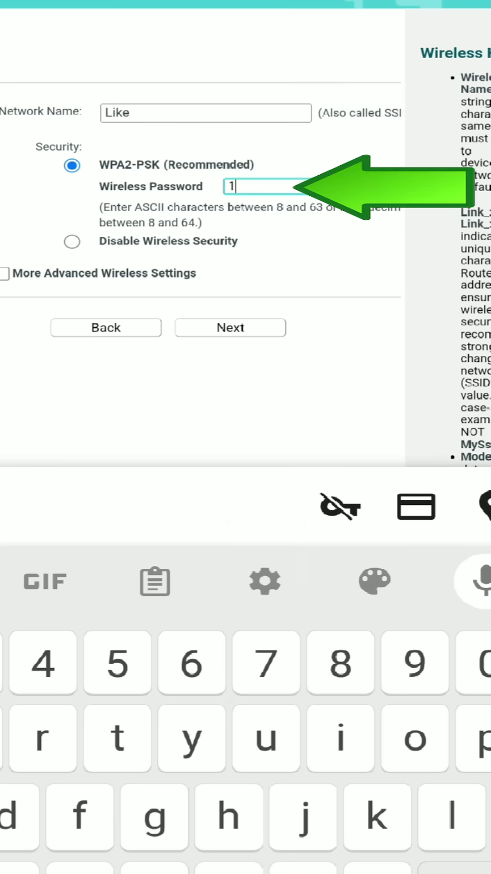
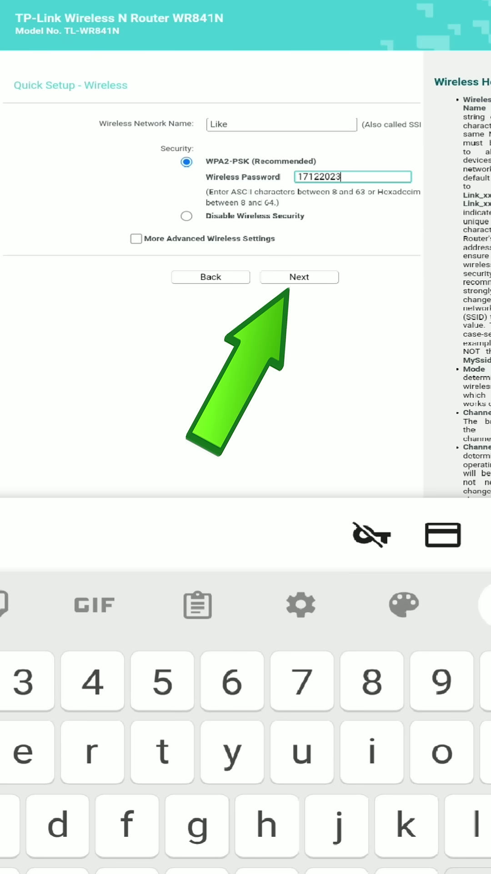
pyautogui.click(300, 276)
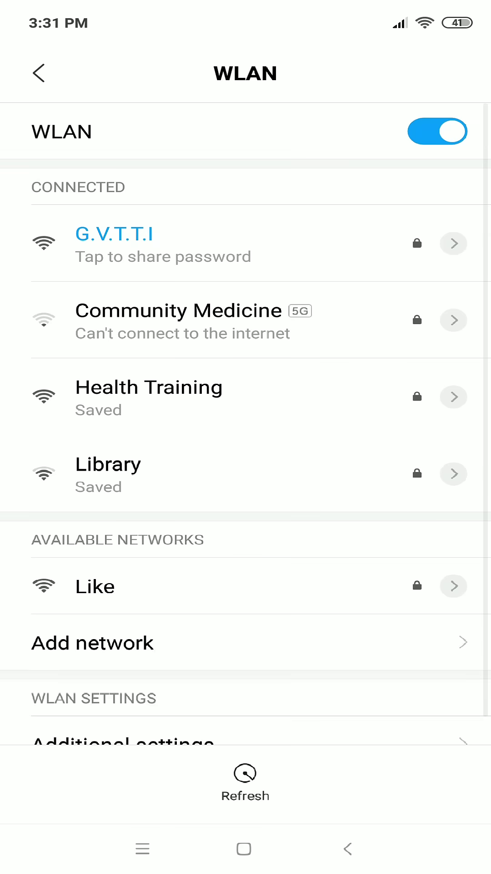
pyautogui.scroll(-2, 245, 437)
# Step: Select the Like network in the WLAN list to bring up its password prompt
pyautogui.click(95, 536)
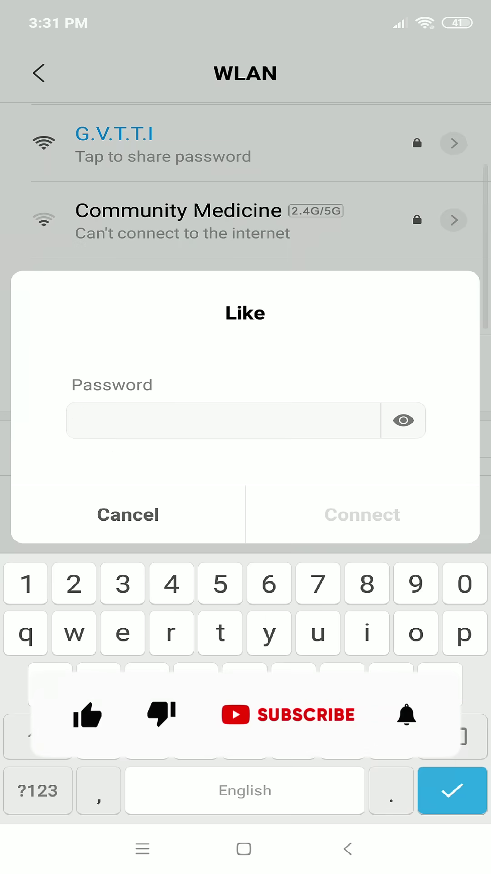